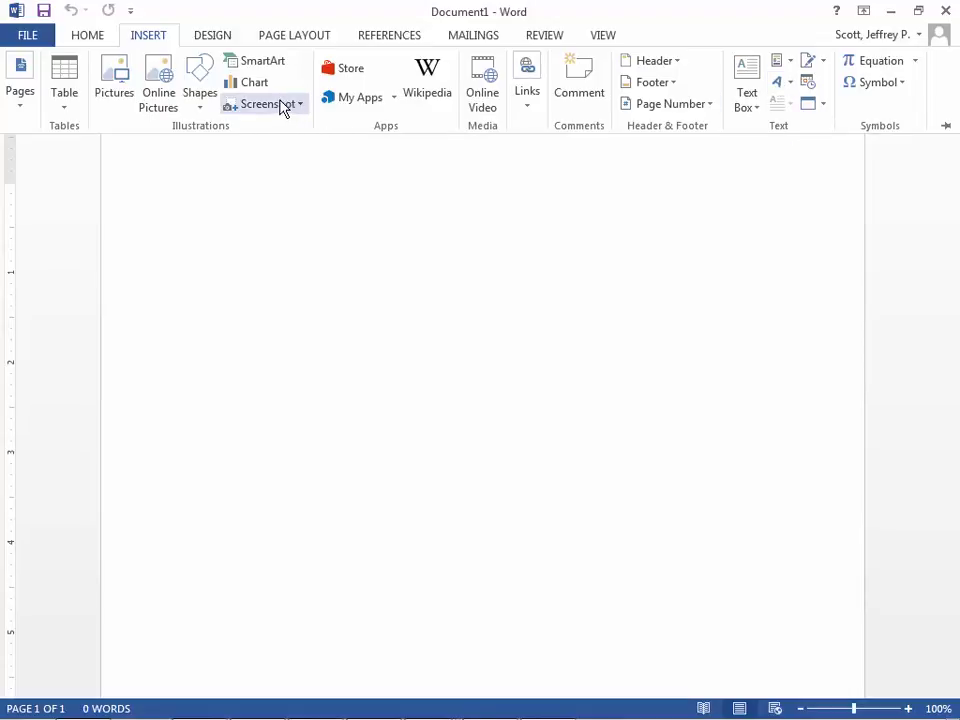
Open the Shapes gallery on the Insert tab over the blank Document1.
{"action": "left_click", "coordinate": [199, 86]}
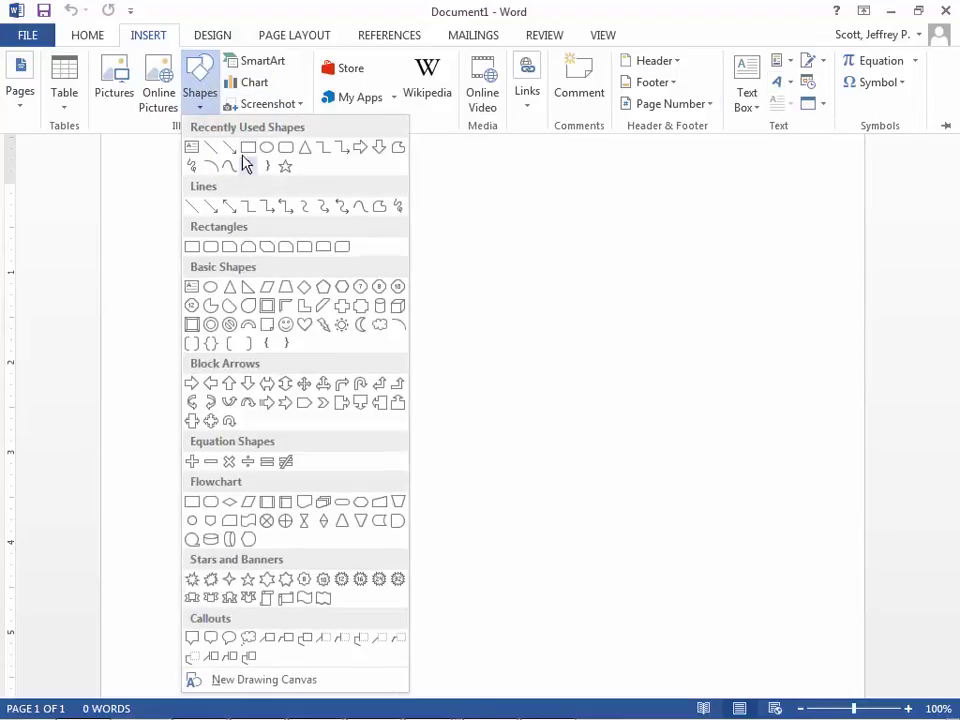
Draw a small plain rectangle near the top left of the page.
{"action": "left_click", "coordinate": [248, 147]}
{"action": "left_click_drag", "start_coordinate": [189, 197], "coordinate": [246, 236]}
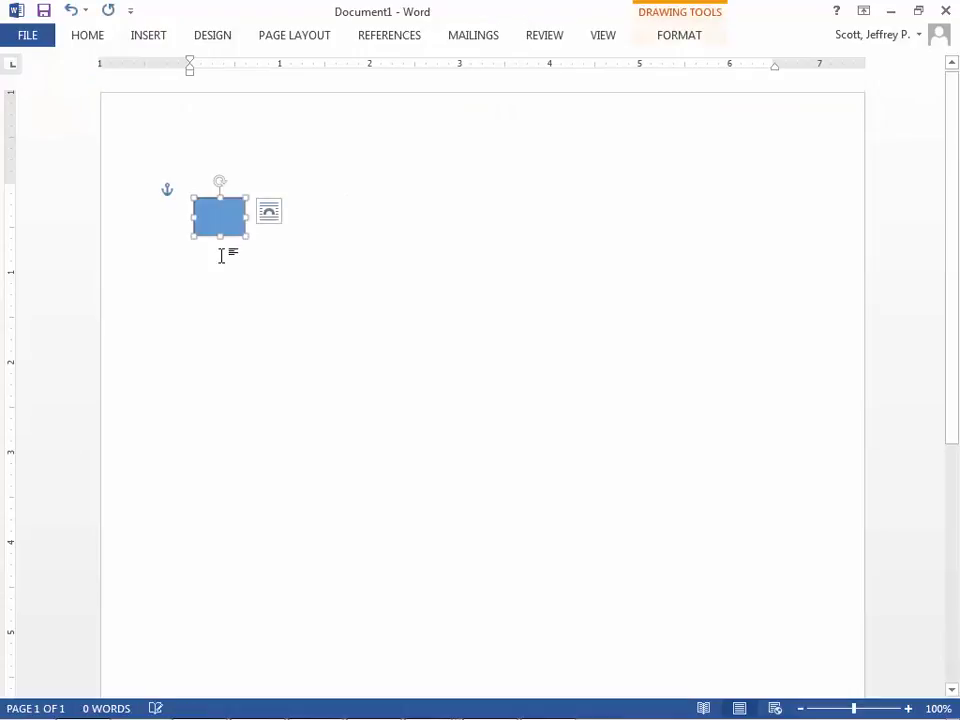
{"action": "left_click", "coordinate": [223, 302]}
{"action": "left_click", "coordinate": [209, 226]}
Copy the rectangle and paste several copies into a diagonal cascade.
{"action": "key", "text": "ctrl+c"}
{"action": "left_click", "coordinate": [199, 304]}
{"action": "key", "text": "ctrl+v"}
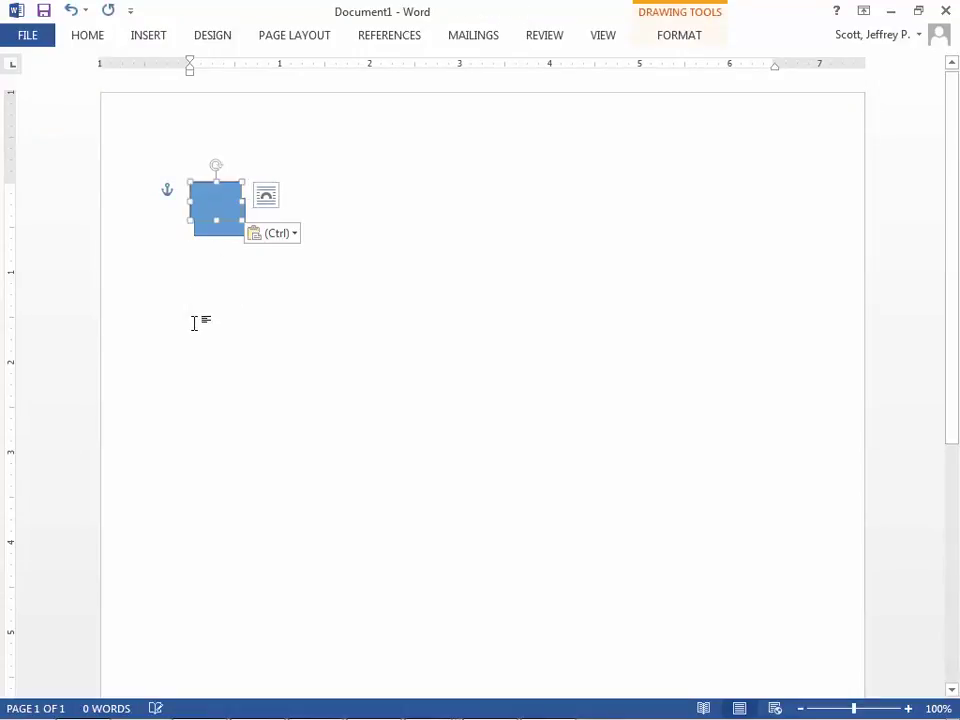
{"action": "key", "text": "ctrl+v"}
{"action": "key", "text": "ctrl+v"}
{"action": "key", "text": "ctrl+v"}
{"action": "key", "text": "ctrl+v"}
{"action": "key", "text": "ctrl+v"}
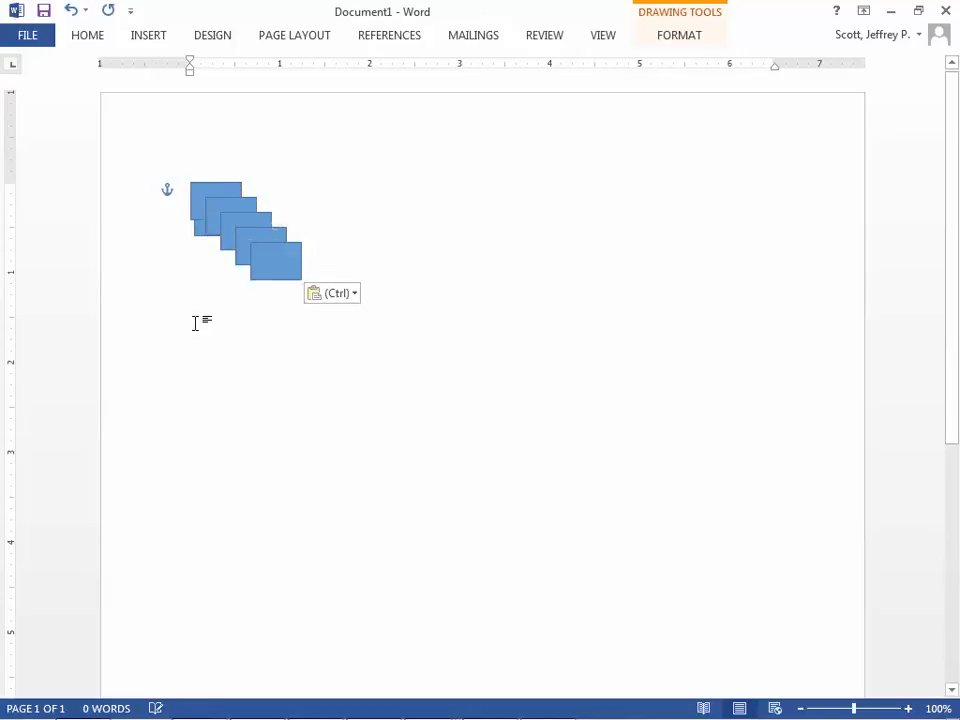
{"action": "key", "text": "ctrl+v"}
{"action": "key", "text": "ctrl+v"}
{"action": "key", "text": "ctrl+v"}
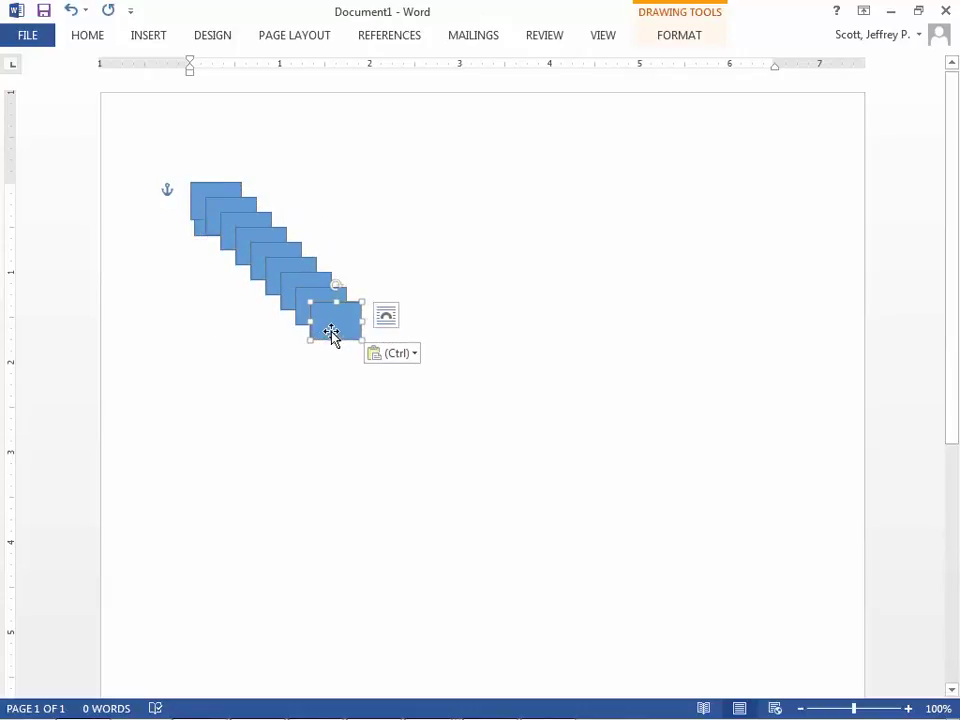
{"action": "left_click_drag", "start_coordinate": [334, 336], "coordinate": [282, 478]}
Pull the stacked rectangle copies apart and spread them down the page.
{"action": "left_click_drag", "start_coordinate": [337, 322], "coordinate": [279, 455]}
{"action": "left_click_drag", "start_coordinate": [310, 308], "coordinate": [258, 380]}
{"action": "left_click_drag", "start_coordinate": [280, 287], "coordinate": [241, 600]}
{"action": "left_click_drag", "start_coordinate": [264, 251], "coordinate": [244, 484]}
{"action": "scroll", "coordinate": [240, 471], "scroll_direction": "up", "scroll_amount": 3}
{"action": "left_click_drag", "start_coordinate": [261, 247], "coordinate": [258, 300]}
{"action": "left_click", "coordinate": [223, 214]}
{"action": "left_click", "coordinate": [213, 182]}
{"action": "left_click_drag", "start_coordinate": [213, 182], "coordinate": [242, 116]}
{"action": "left_click_drag", "start_coordinate": [225, 214], "coordinate": [157, 286]}
Shift the rectangles down into one evenly spaced vertical column.
{"action": "left_click_drag", "start_coordinate": [243, 591], "coordinate": [252, 614]}
{"action": "left_click_drag", "start_coordinate": [255, 525], "coordinate": [246, 561]}
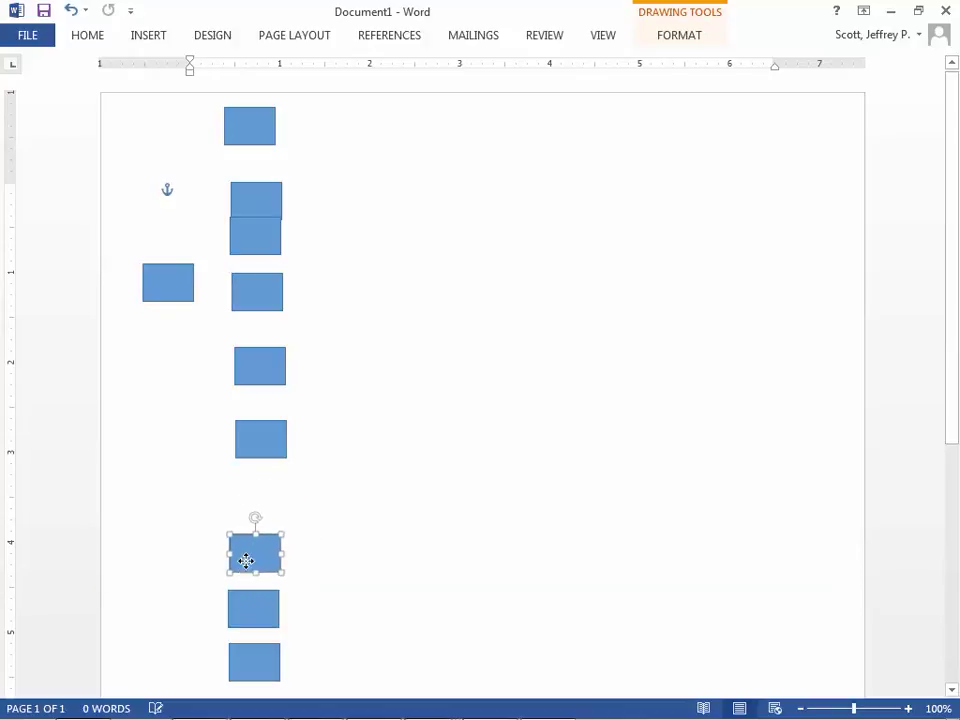
{"action": "left_click", "coordinate": [264, 508]}
{"action": "left_click_drag", "start_coordinate": [272, 446], "coordinate": [264, 506]}
{"action": "left_click_drag", "start_coordinate": [264, 381], "coordinate": [259, 459]}
{"action": "left_click_drag", "start_coordinate": [259, 317], "coordinate": [258, 398]}
{"action": "left_click_drag", "start_coordinate": [251, 242], "coordinate": [260, 329]}
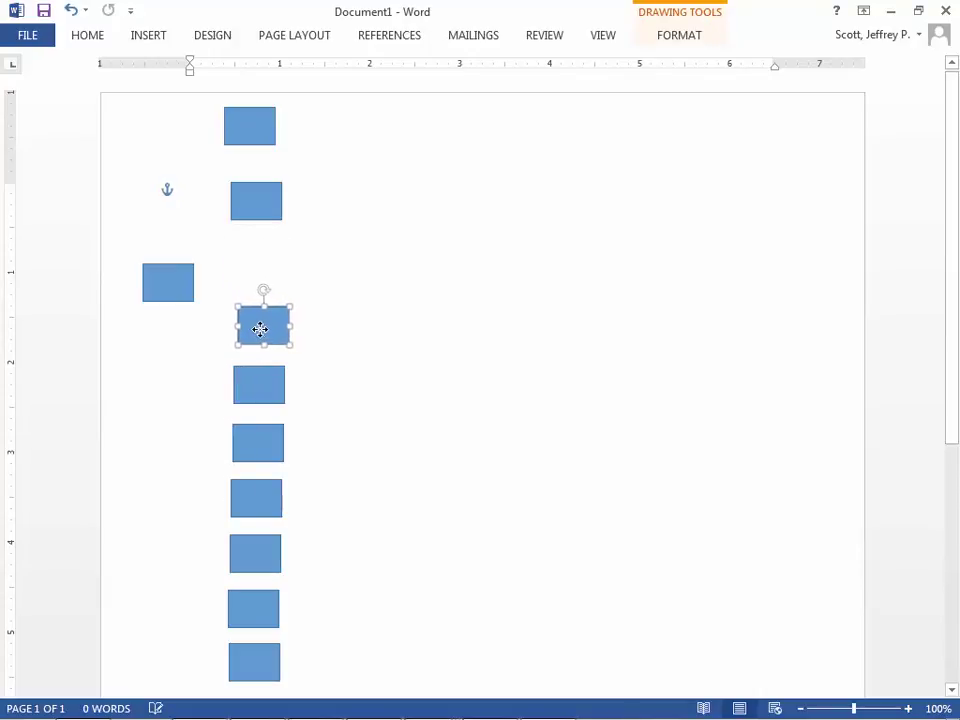
{"action": "left_click_drag", "start_coordinate": [256, 206], "coordinate": [252, 277]}
{"action": "left_click_drag", "start_coordinate": [247, 144], "coordinate": [264, 240]}
Bring the stray left rectangle into line at the top of the column.
{"action": "left_click_drag", "start_coordinate": [185, 272], "coordinate": [274, 161]}
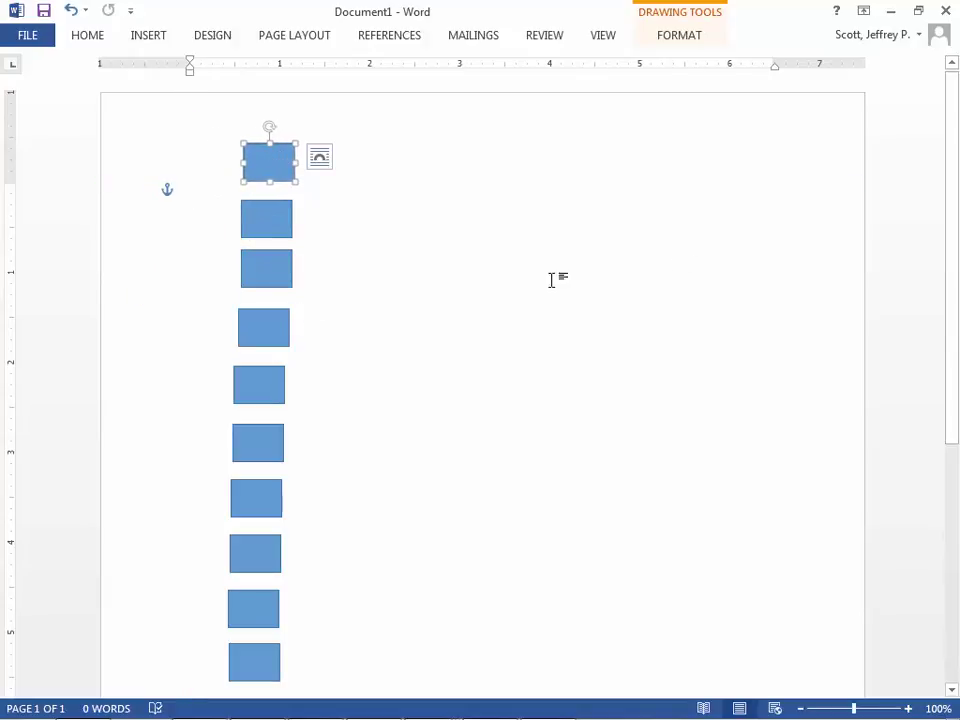
{"action": "left_click", "coordinate": [461, 210]}
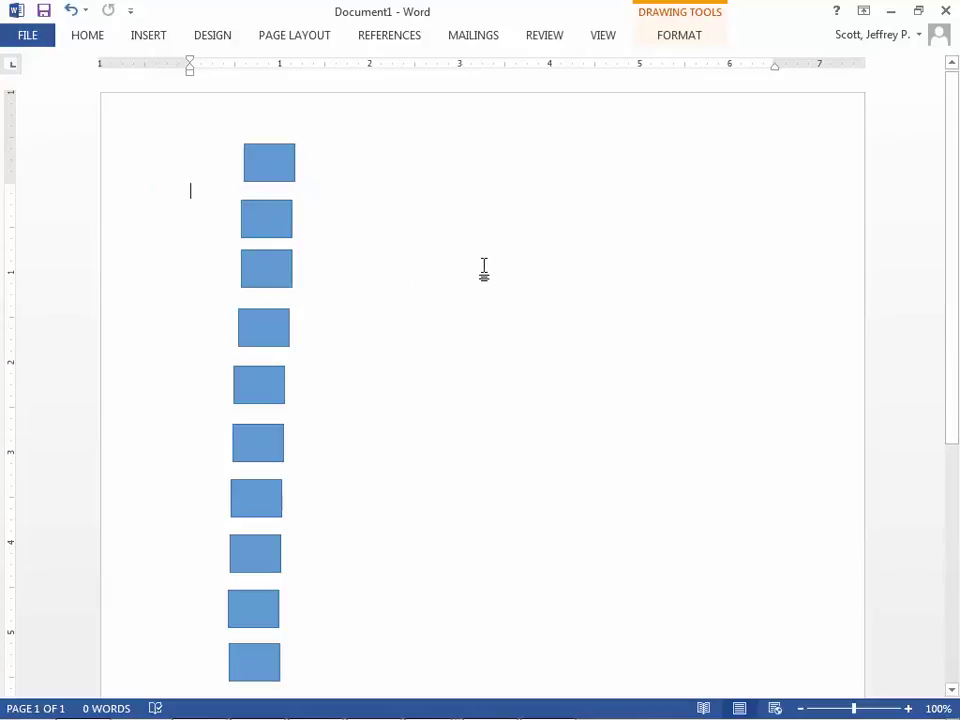
{"action": "left_click", "coordinate": [281, 172]}
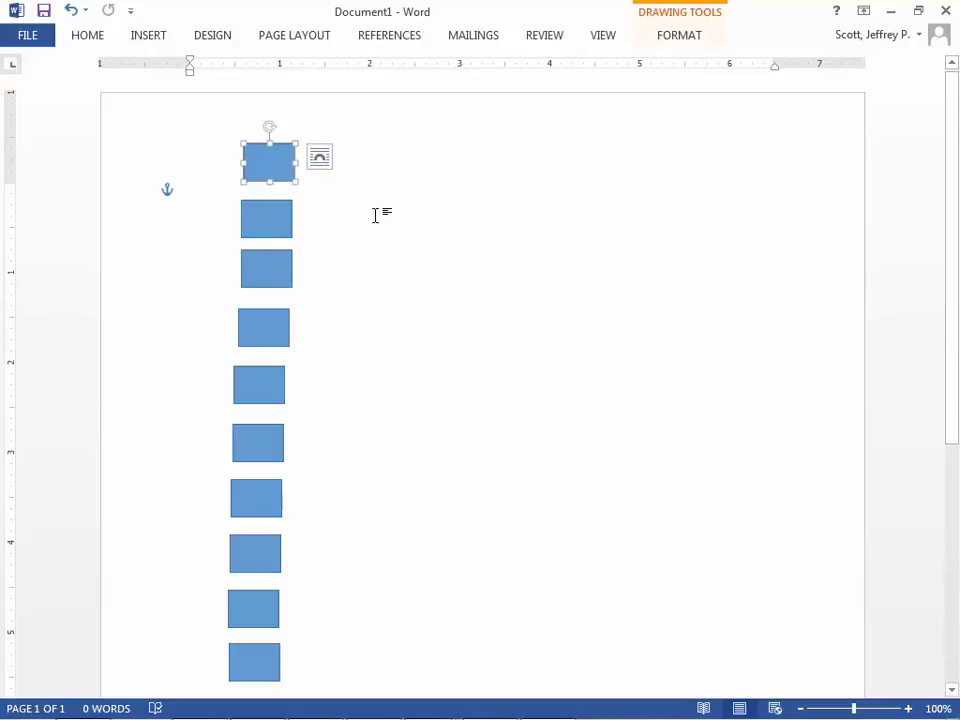
{"action": "left_click", "coordinate": [480, 272]}
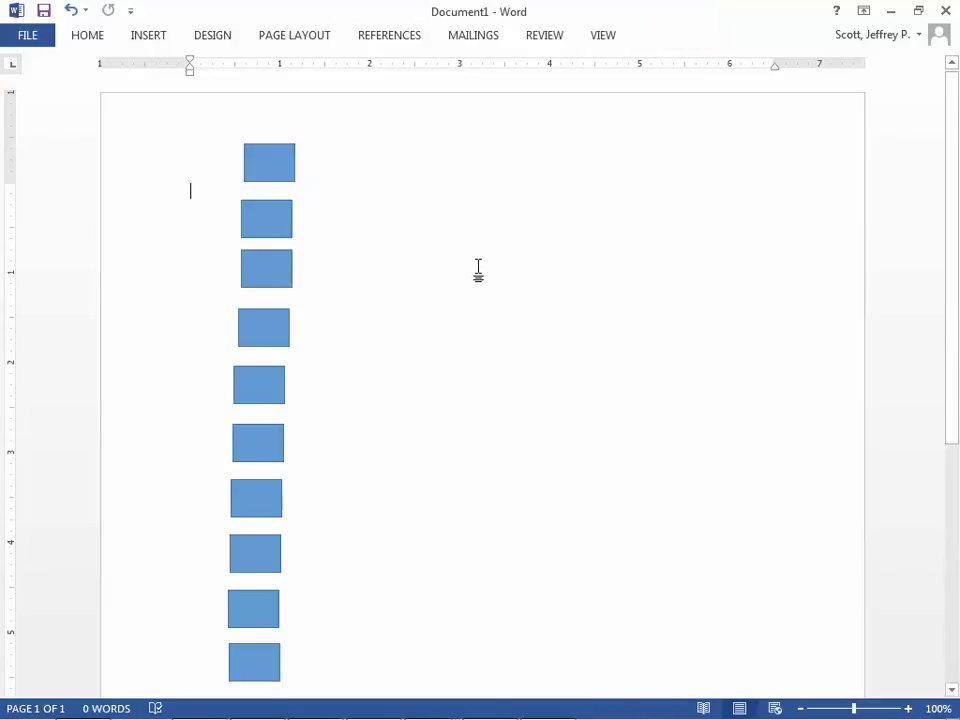
Paste another rectangle and move it to the right of the column as the large box.
{"action": "key", "text": "ctrl+v"}
{"action": "left_click_drag", "start_coordinate": [226, 196], "coordinate": [681, 469]}
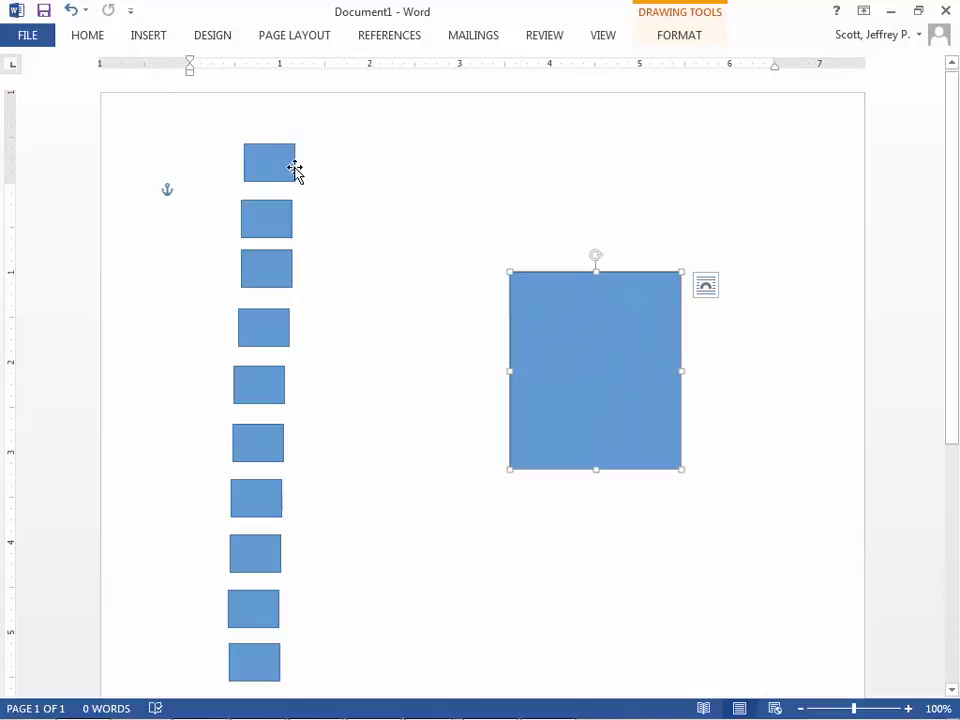
{"action": "left_click", "coordinate": [150, 38]}
Draw an elbow arrow connector from the top small rectangle to the large rectangle.
{"action": "left_click", "coordinate": [200, 86]}
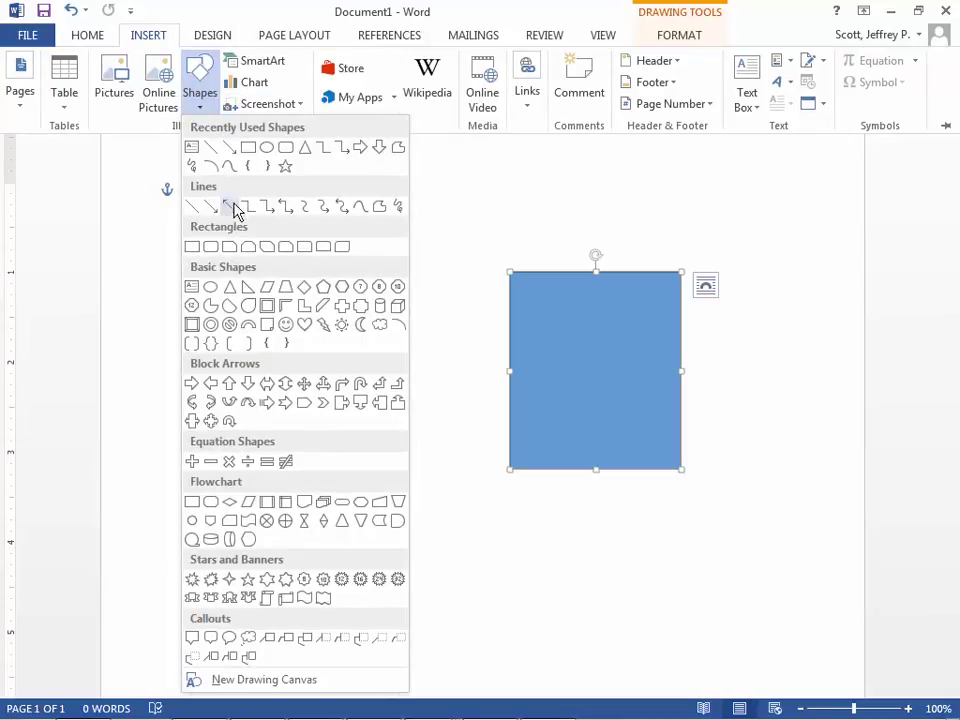
{"action": "left_click", "coordinate": [270, 212]}
{"action": "left_click_drag", "start_coordinate": [298, 164], "coordinate": [506, 307]}
{"action": "left_click", "coordinate": [296, 222]}
Nudge the second small rectangle slightly right and check the elbow connector.
{"action": "mouse_move", "coordinate": [282, 208]}
{"action": "left_mouse_down"}
{"action": "mouse_move", "coordinate": [330, 255]}
{"action": "mouse_move", "coordinate": [295, 217]}
{"action": "left_mouse_up"}
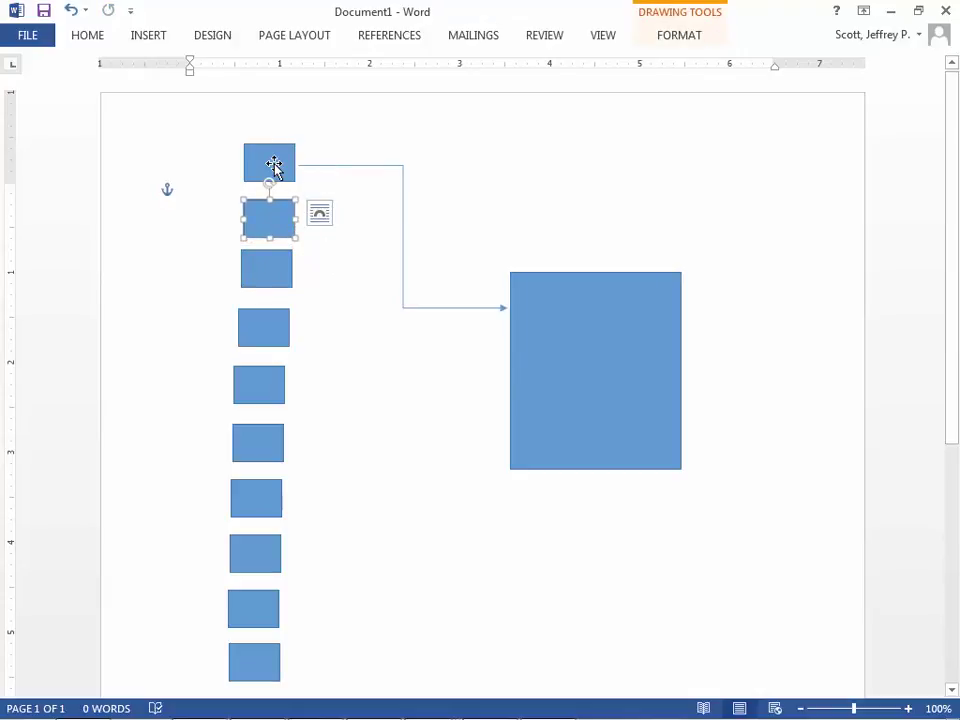
{"action": "left_click", "coordinate": [324, 165]}
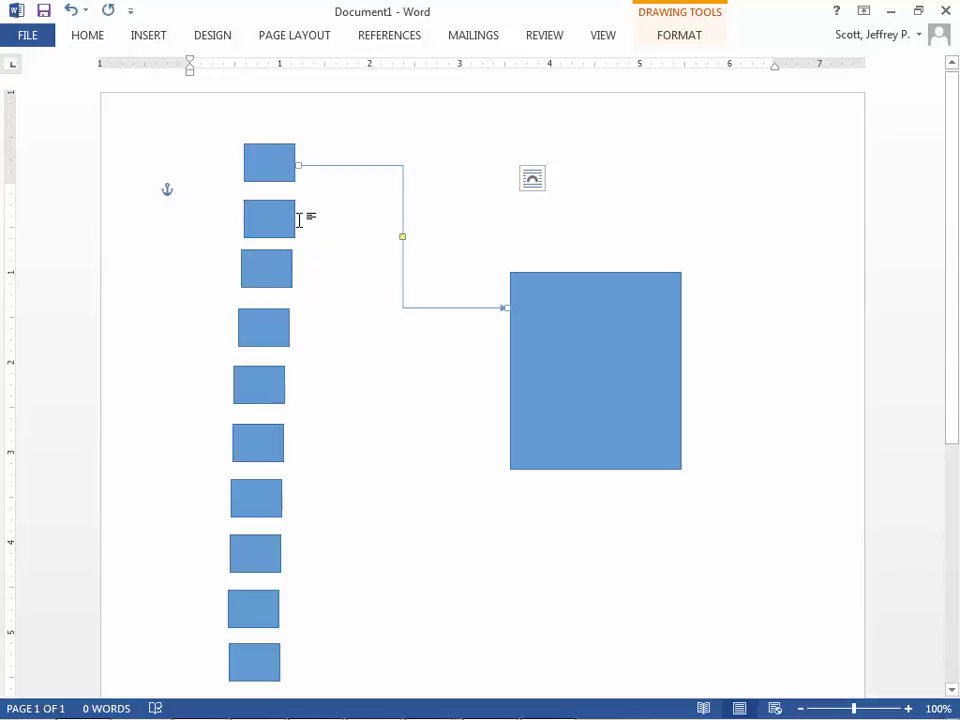
{"action": "left_click", "coordinate": [347, 274]}
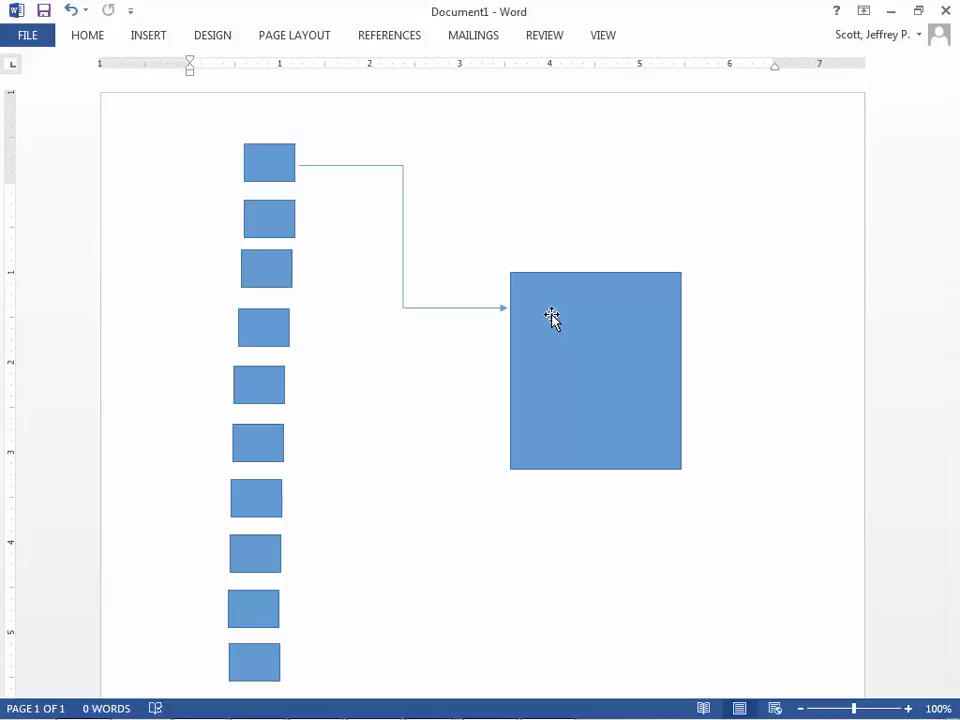
Add a straight arrow connector from the large rectangle to the top small box, then minimize Word.
{"action": "left_click", "coordinate": [532, 340]}
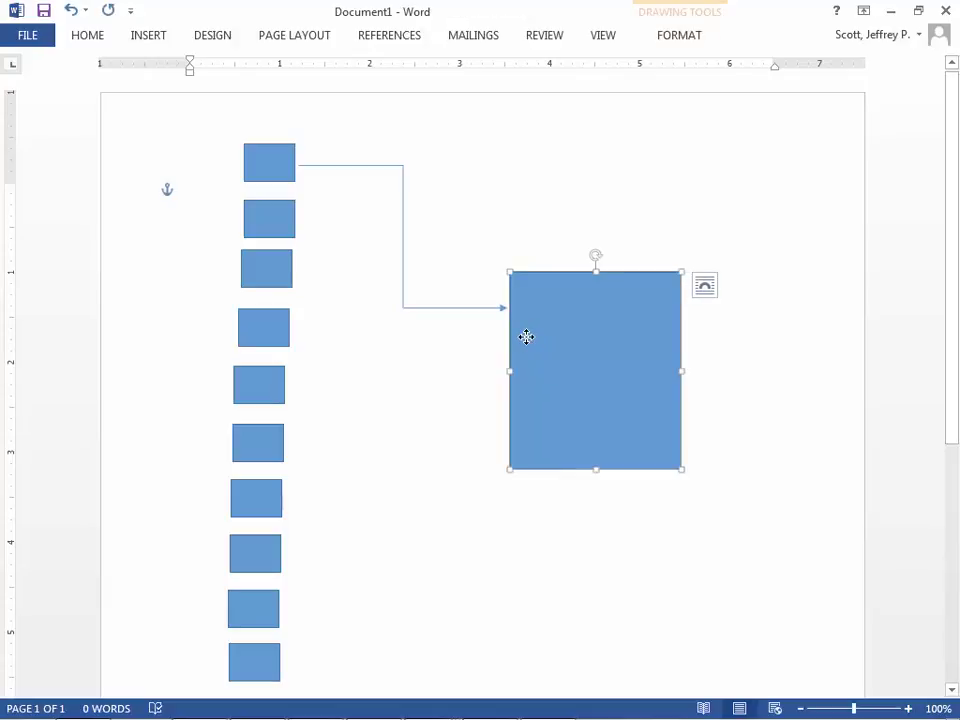
{"action": "left_click", "coordinate": [156, 36]}
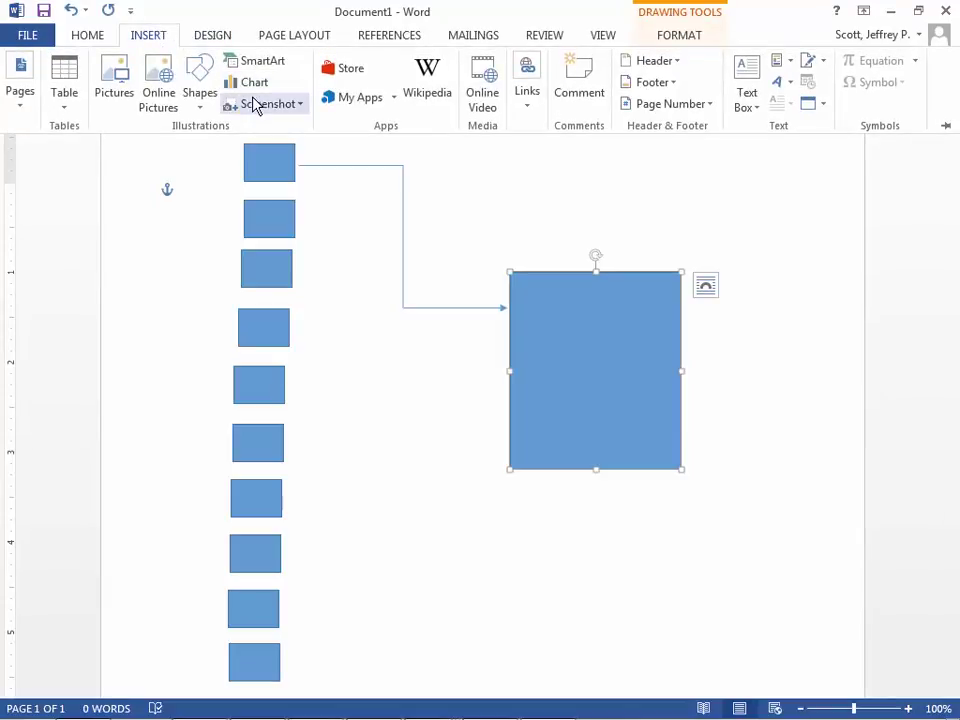
{"action": "left_click", "coordinate": [199, 88]}
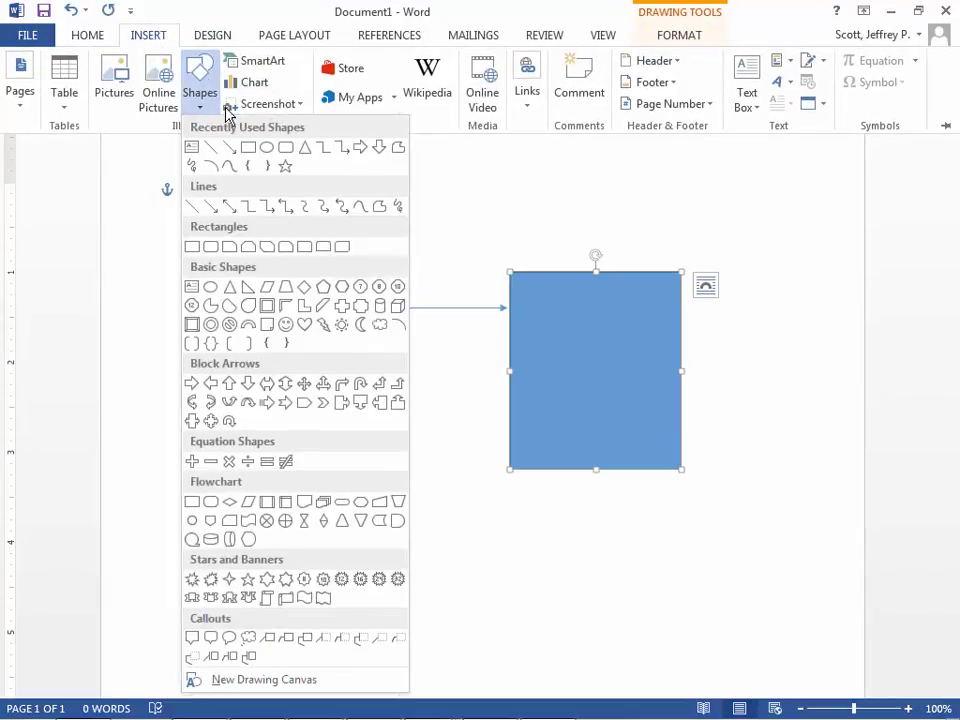
{"action": "left_click", "coordinate": [231, 146]}
{"action": "left_click_drag", "start_coordinate": [507, 367], "coordinate": [298, 180]}
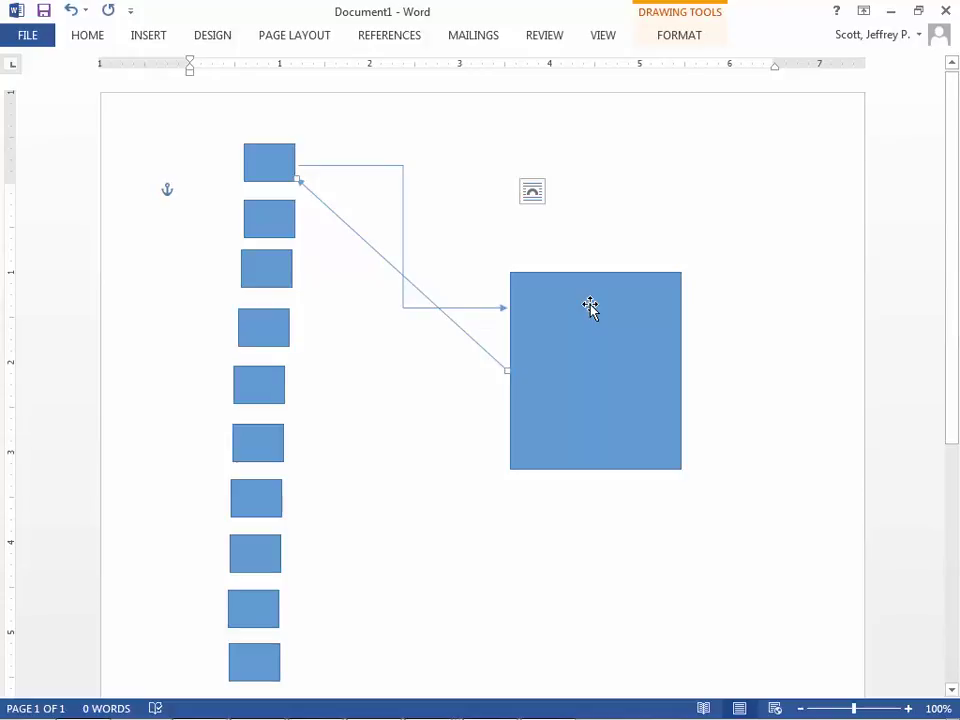
{"action": "left_click", "coordinate": [890, 11]}
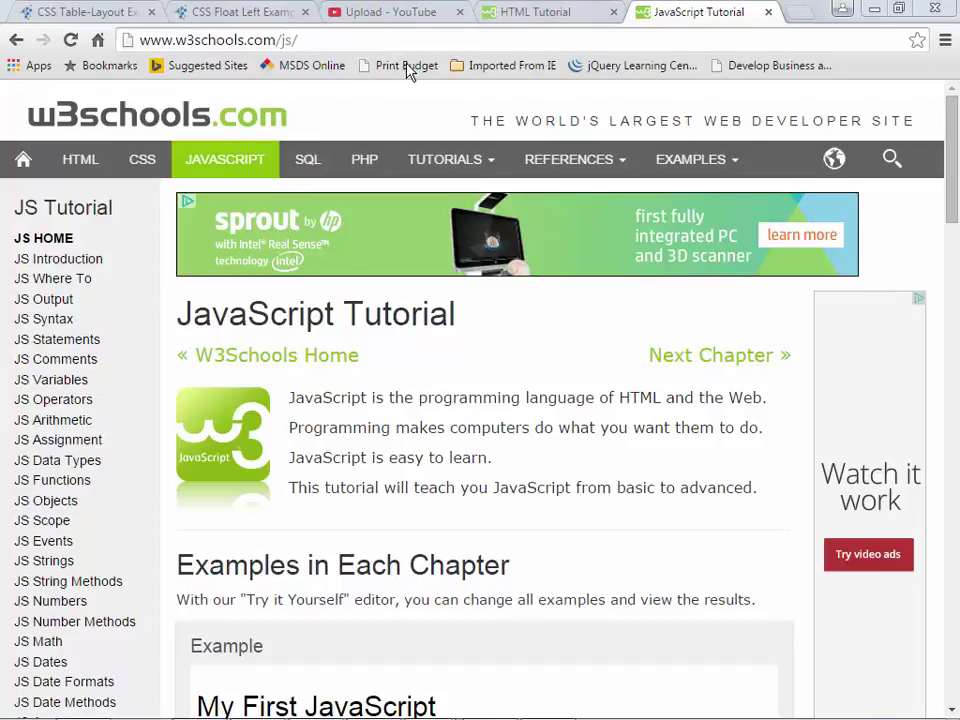
{"action": "mouse_move", "coordinate": [428, 701]}
{"action": "left_click", "coordinate": [845, 9]}
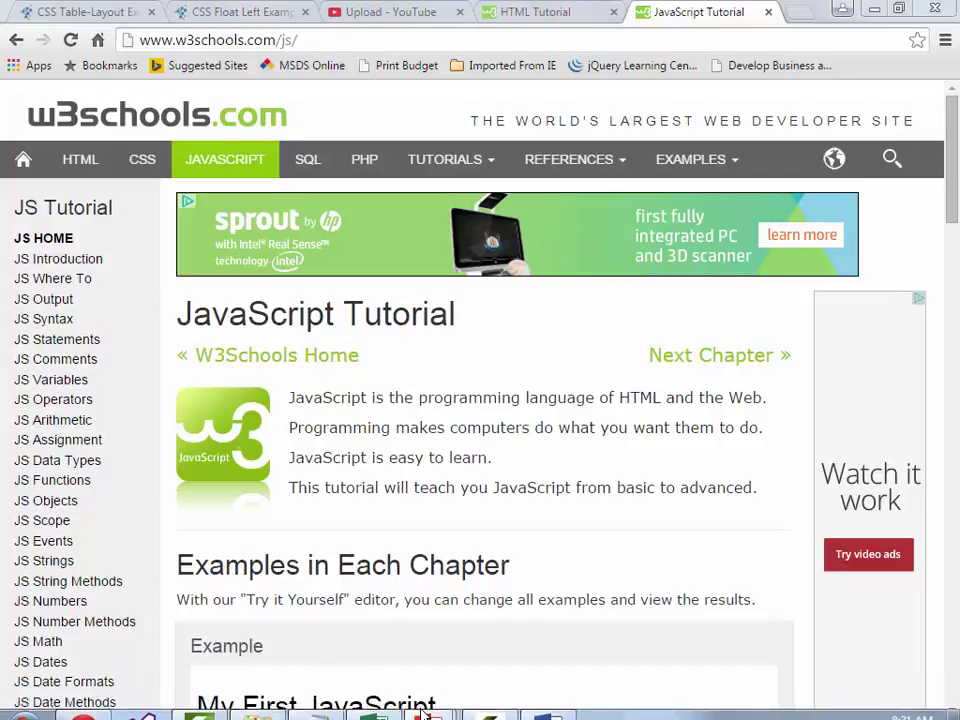
{"action": "mouse_move", "coordinate": [428, 702]}
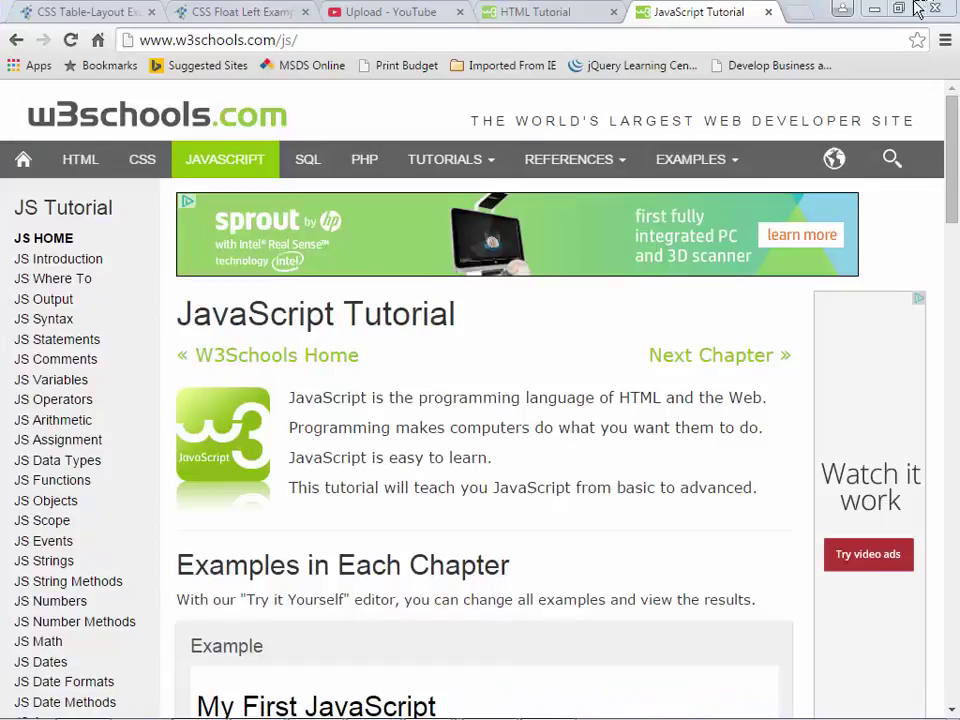
{"action": "left_click", "coordinate": [876, 12]}
{"action": "key", "text": "alt+Tab"}
{"action": "key", "text": "alt+Tab"}
{"action": "key", "text": "alt+Tab"}
{"action": "key", "text": "alt+Tab"}
{"action": "key", "text": "alt+Tab"}
{"action": "key", "text": "alt+Tab"}
{"action": "left_click", "coordinate": [872, 12]}
{"action": "left_click", "coordinate": [872, 14]}
Use Task Manager to switch to the JavaScript Tutorial - Google Chrome window.
{"action": "key", "text": "ctrl+shift+Escape"}
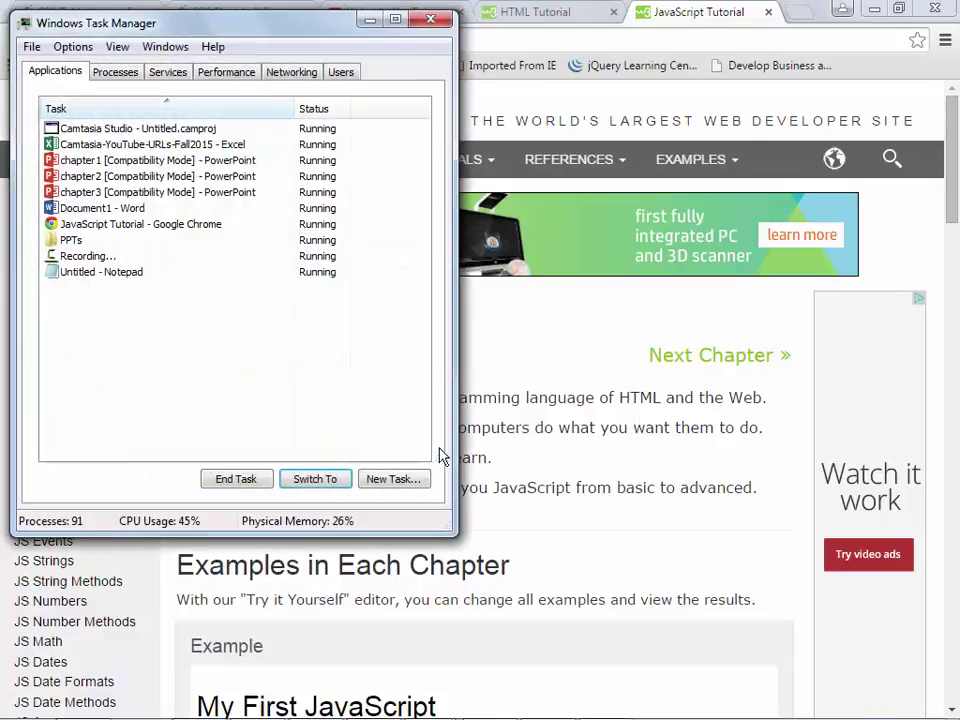
{"action": "left_click", "coordinate": [148, 224]}
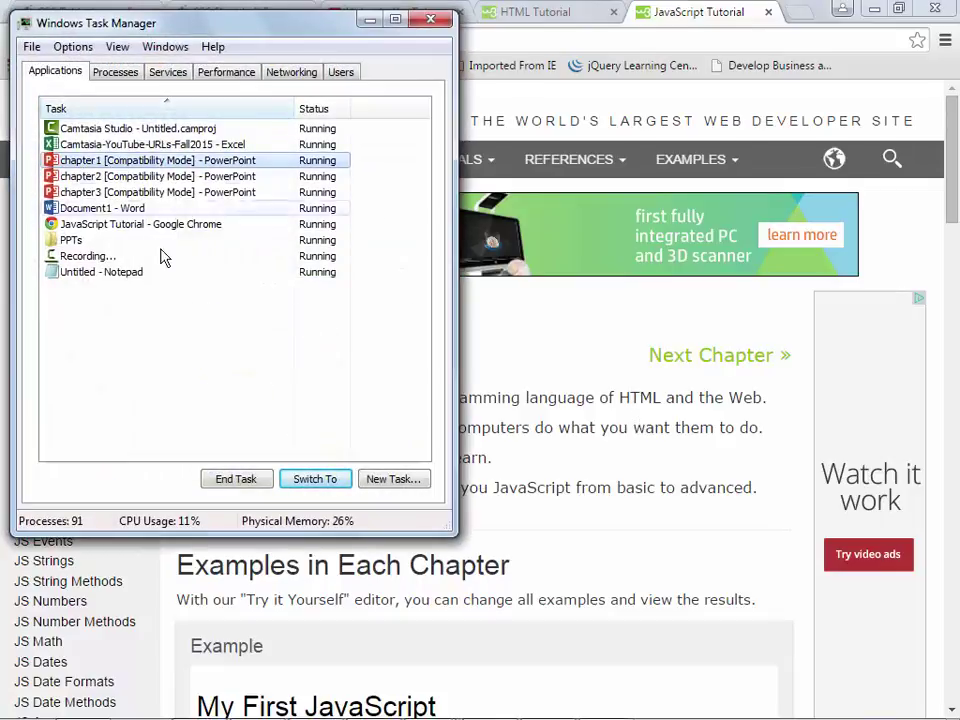
{"action": "left_click", "coordinate": [300, 478]}
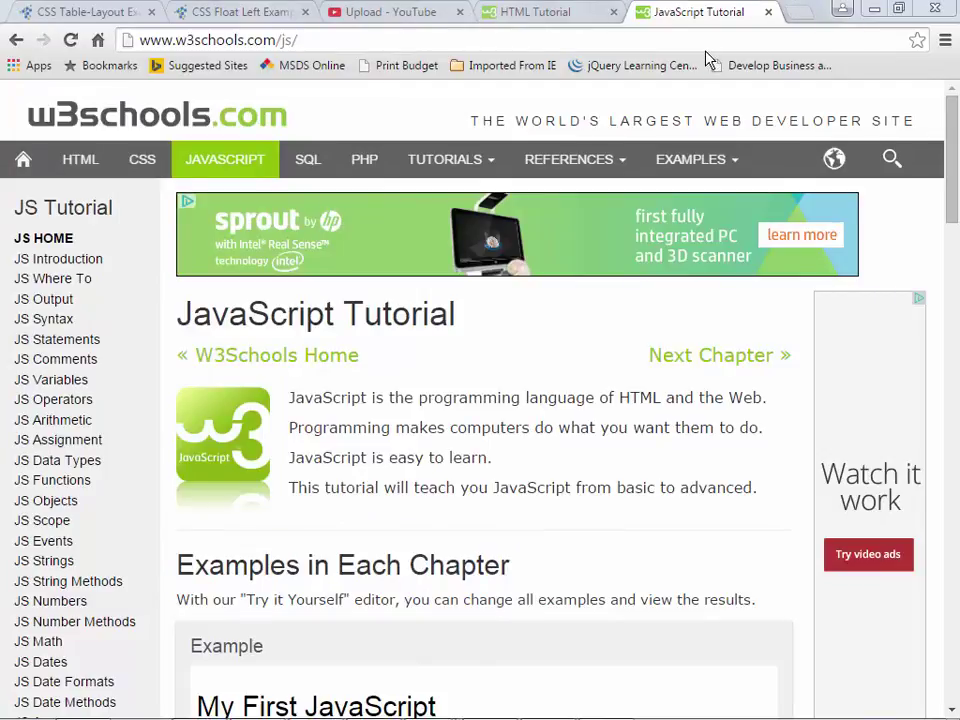
Close Task Manager from the taskbar, and cancel closing Word to keep Document1 open.
{"action": "mouse_move", "coordinate": [840, 708]}
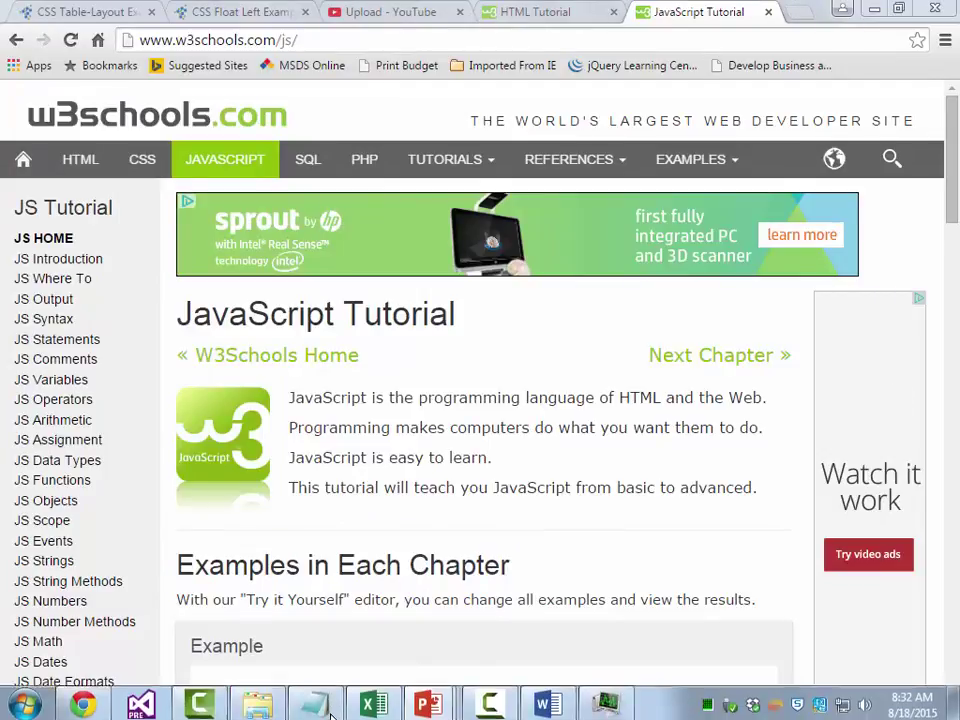
{"action": "right_click", "coordinate": [600, 705]}
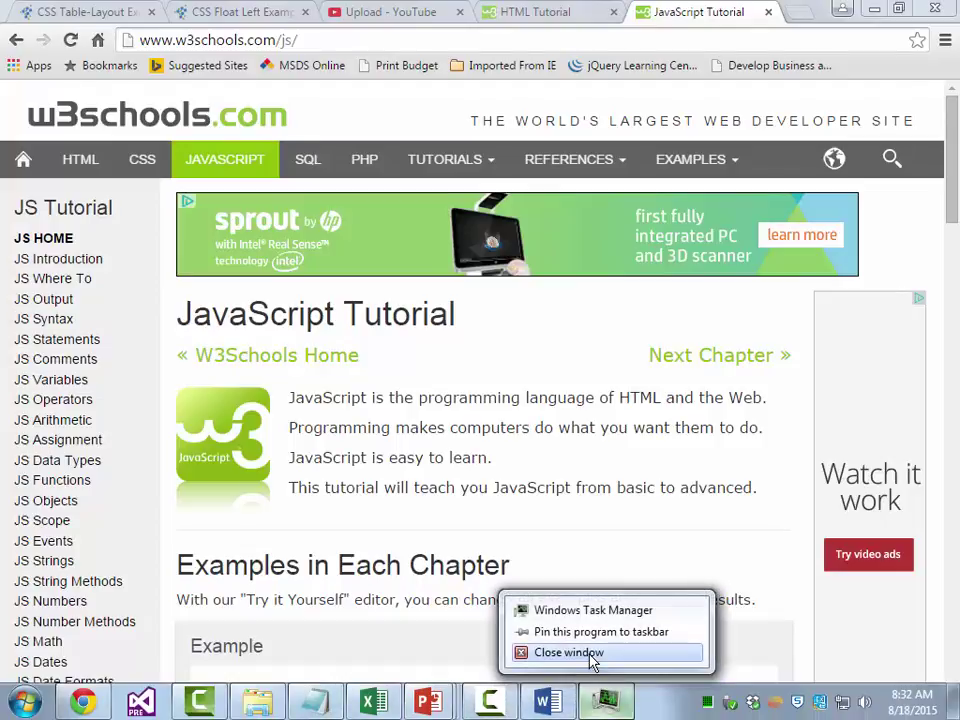
{"action": "left_click", "coordinate": [560, 651]}
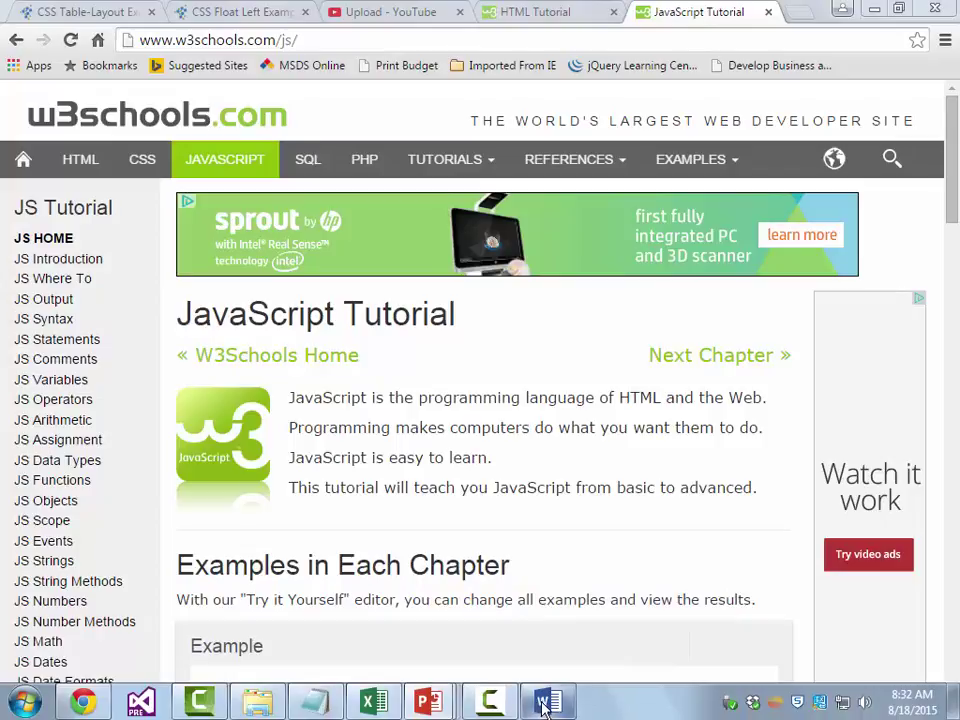
{"action": "right_click", "coordinate": [548, 701]}
{"action": "left_click", "coordinate": [526, 662]}
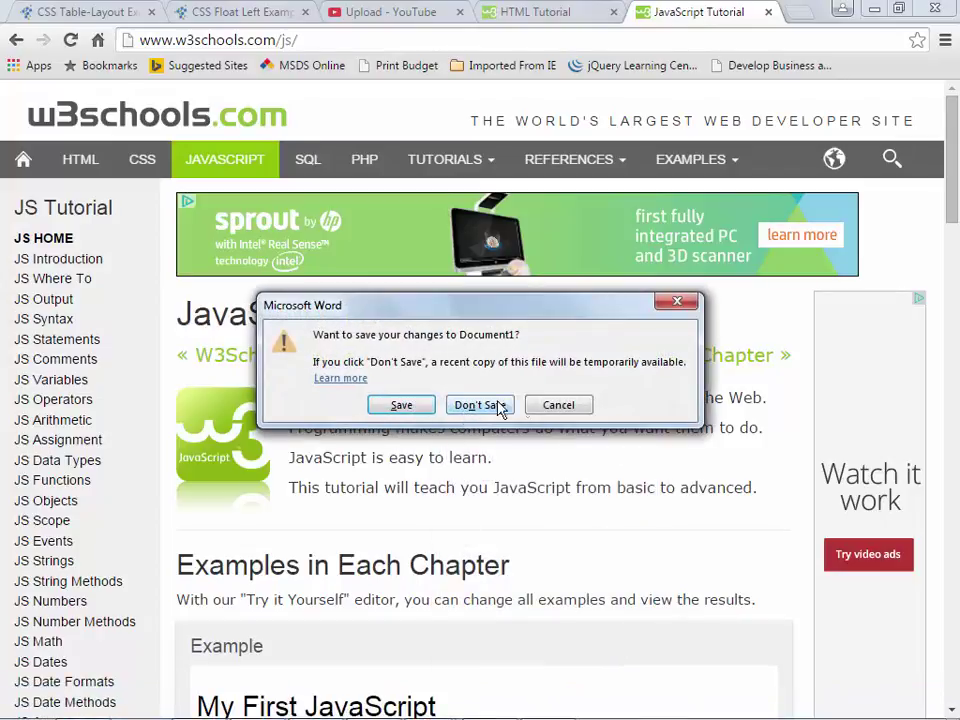
{"action": "left_click", "coordinate": [556, 404]}
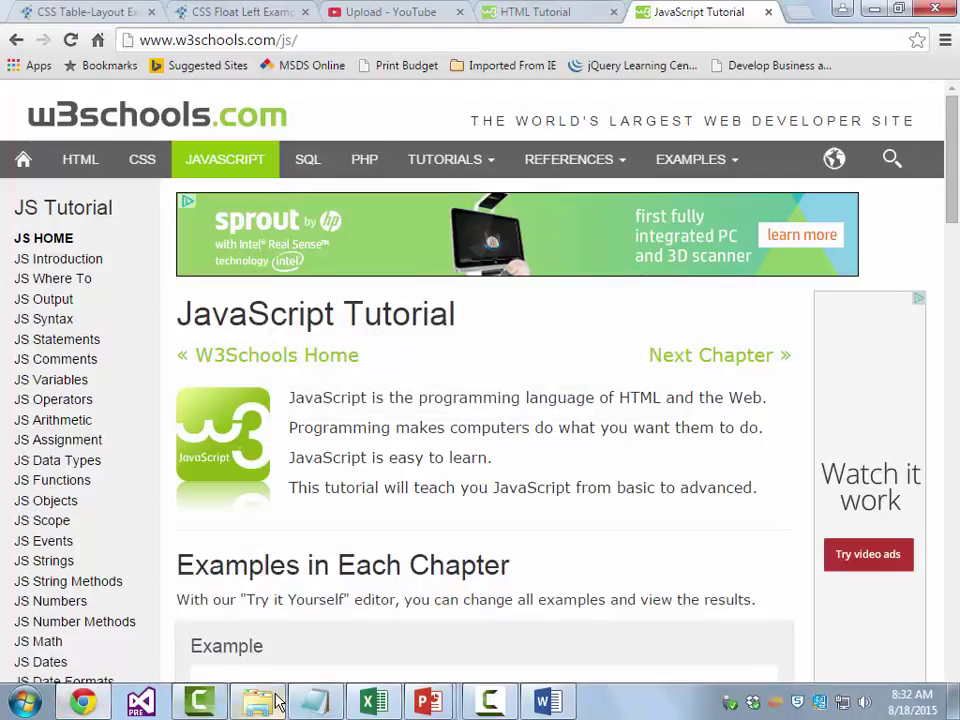
Close the File Explorer window and minimize Chrome.
{"action": "right_click", "coordinate": [253, 701]}
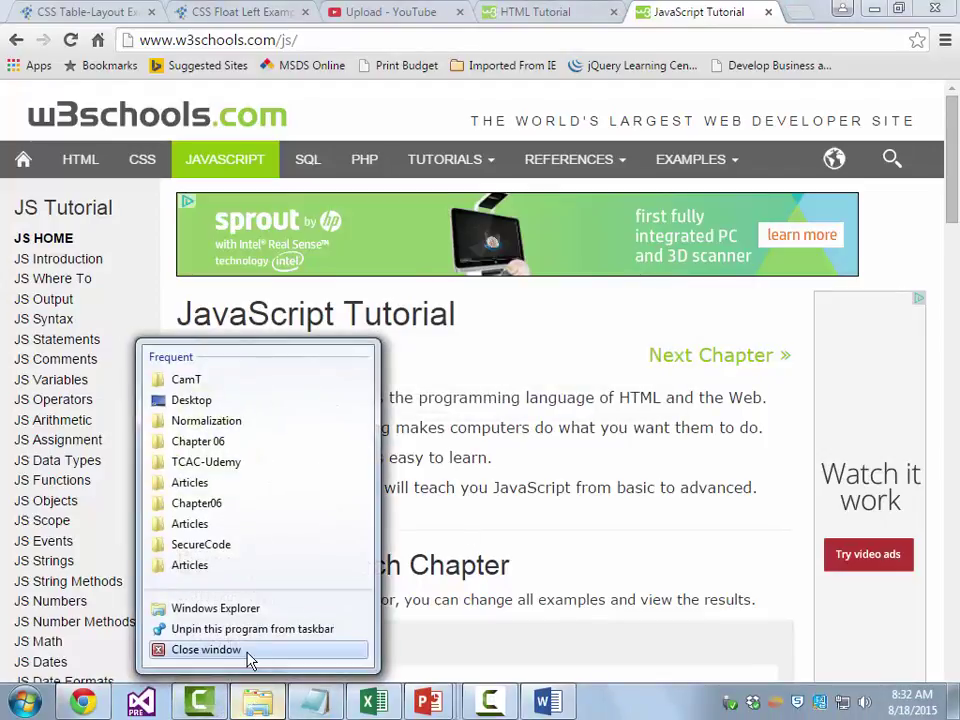
{"action": "left_click", "coordinate": [245, 650]}
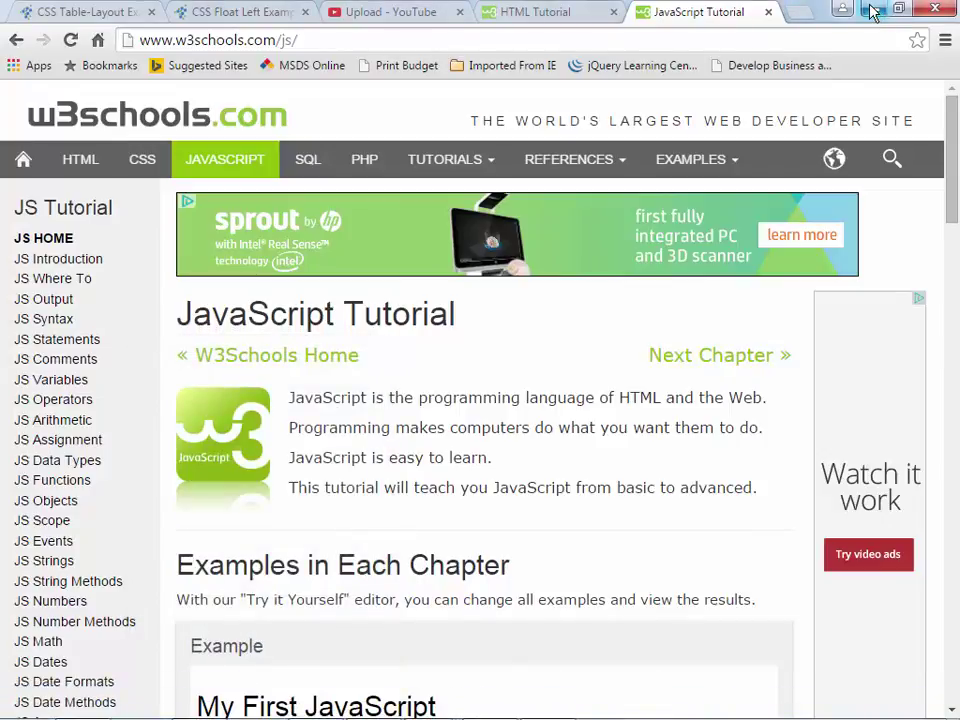
{"action": "left_click", "coordinate": [872, 10]}
{"action": "left_click", "coordinate": [688, 80]}
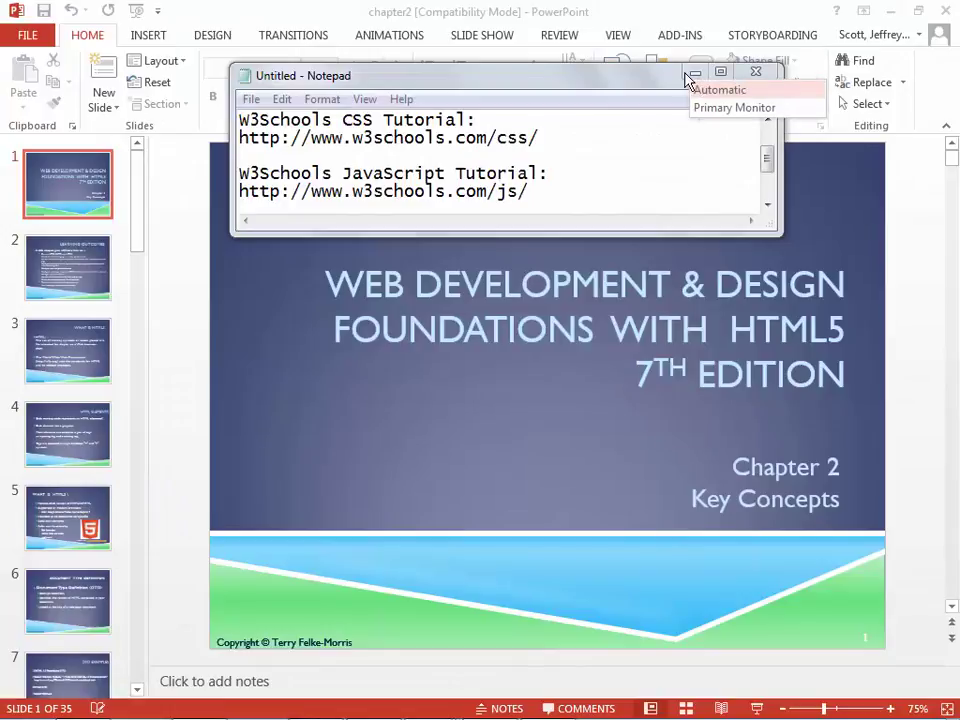
Dismiss the monitor list and reopen chapter1 from PowerPoint's recent presentations.
{"action": "left_click", "coordinate": [575, 88]}
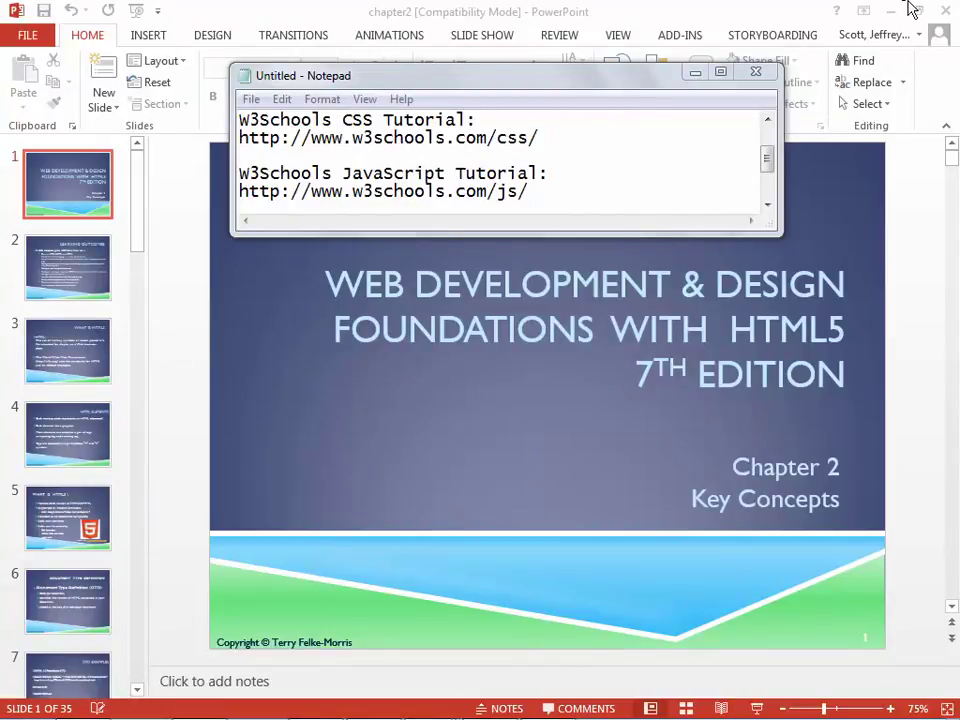
{"action": "left_click", "coordinate": [31, 42]}
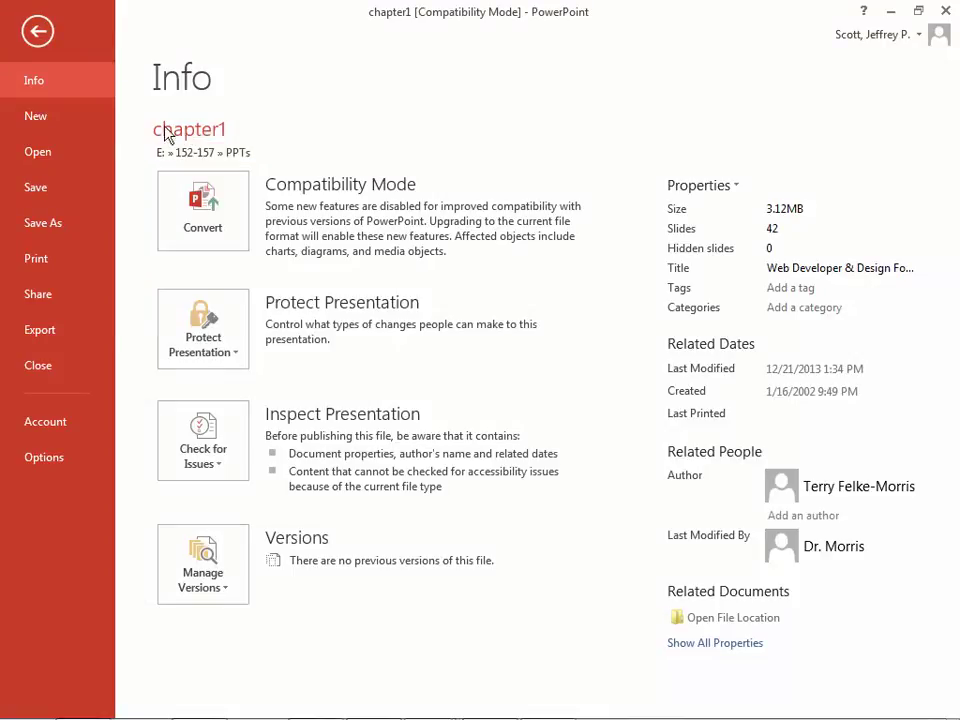
{"action": "left_click", "coordinate": [40, 151]}
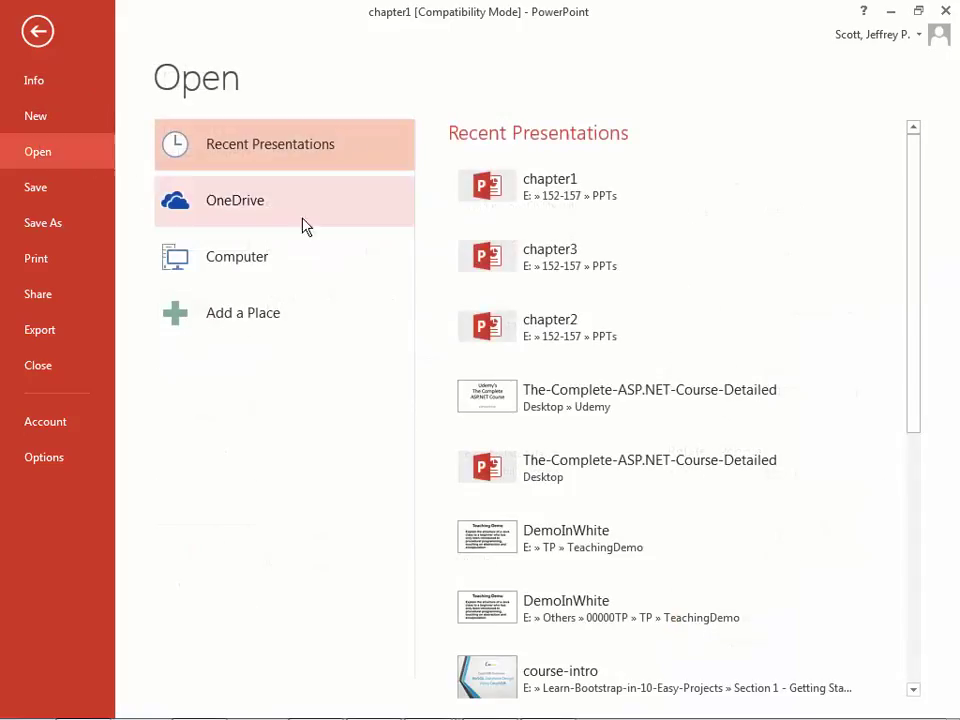
{"action": "left_click", "coordinate": [523, 198]}
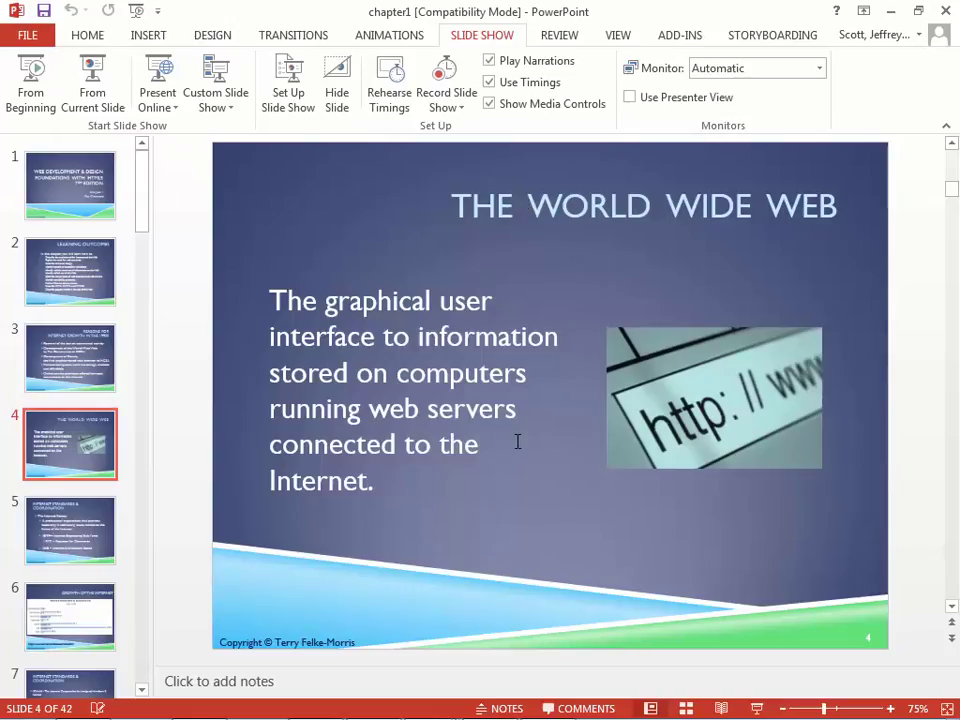